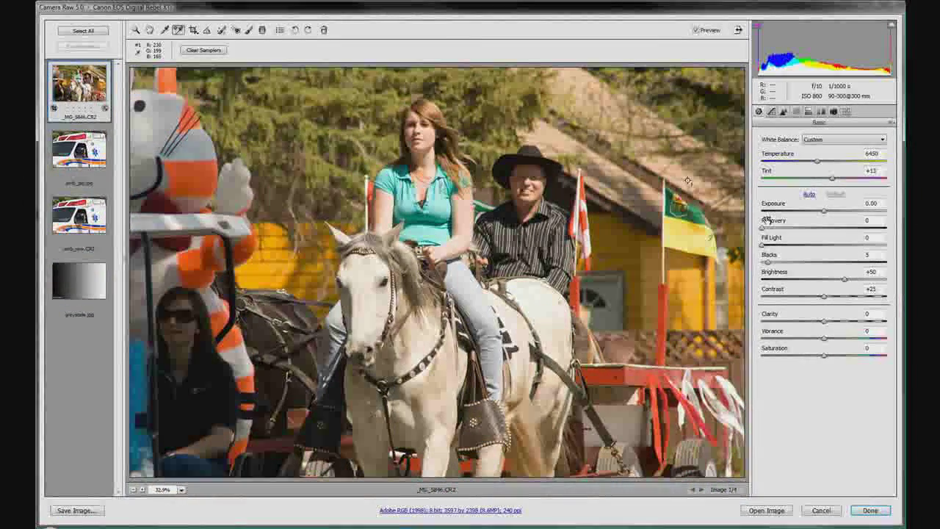
- Clear the colour sampler and open grayscale.jpg from the filmstrip
click(204, 50)
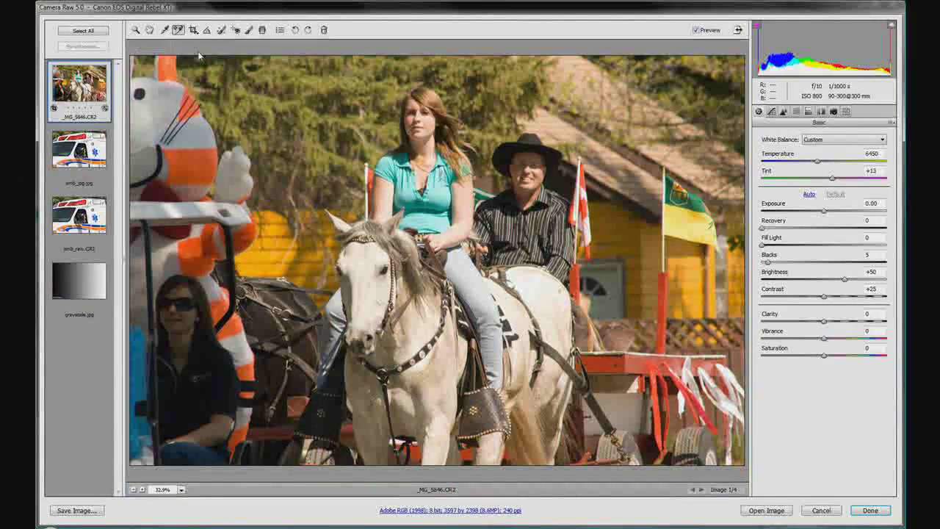
click(87, 283)
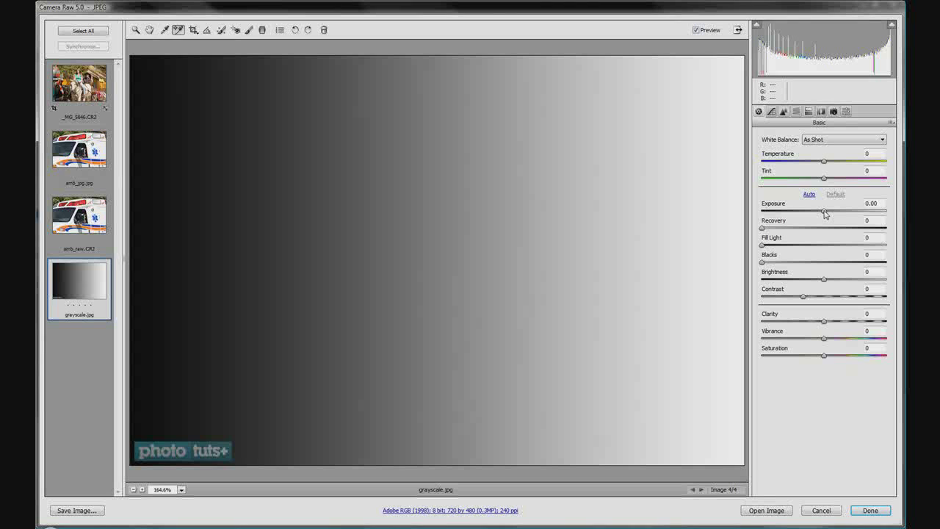
- Brighten the gradient with Exposure, reset it to 0.00, then darken it to -0.35
drag(825, 213, 761, 217)
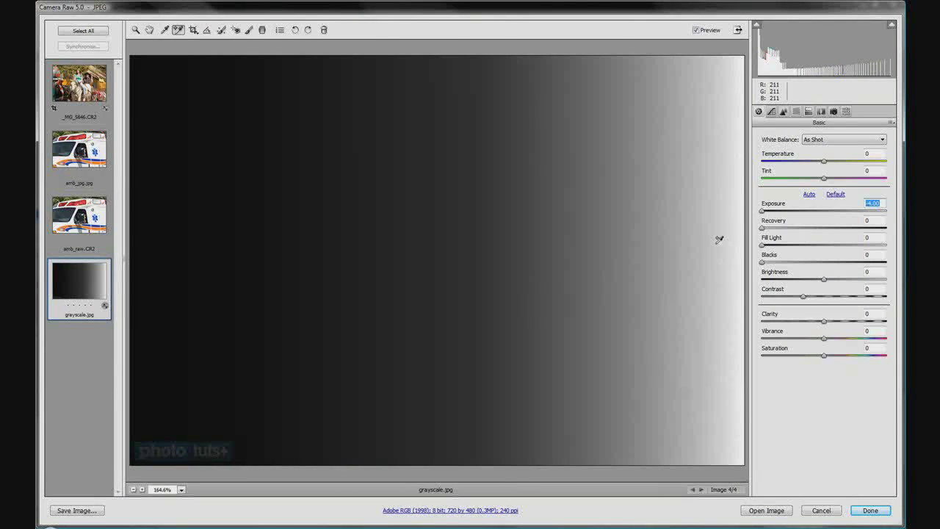
double_click(762, 213)
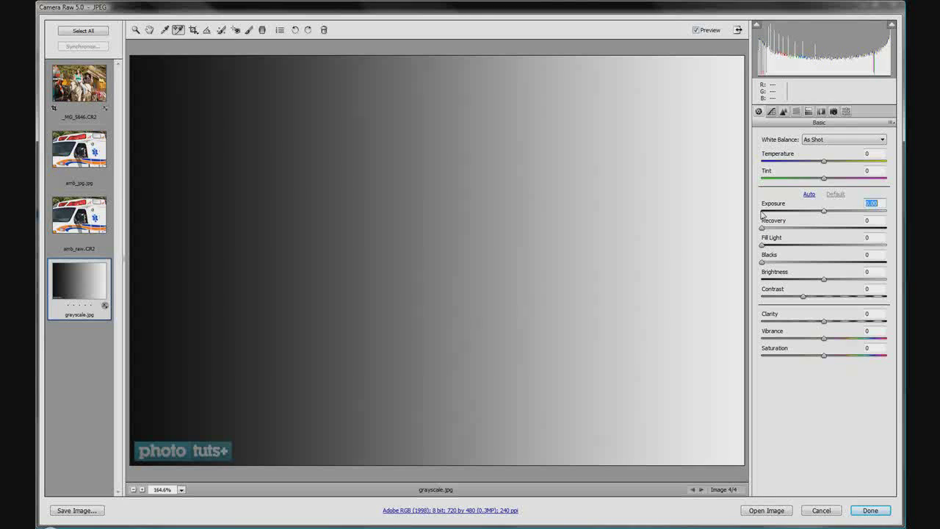
mouse_move(823, 211)
mouse_down()
mouse_move(763, 212)
mouse_move(835, 215)
mouse_move(819, 216)
mouse_up()
- Reset Exposure to 0.00, sample the white edge, push Recovery to 100, then clear the sampler
double_click(819, 213)
click(740, 193)
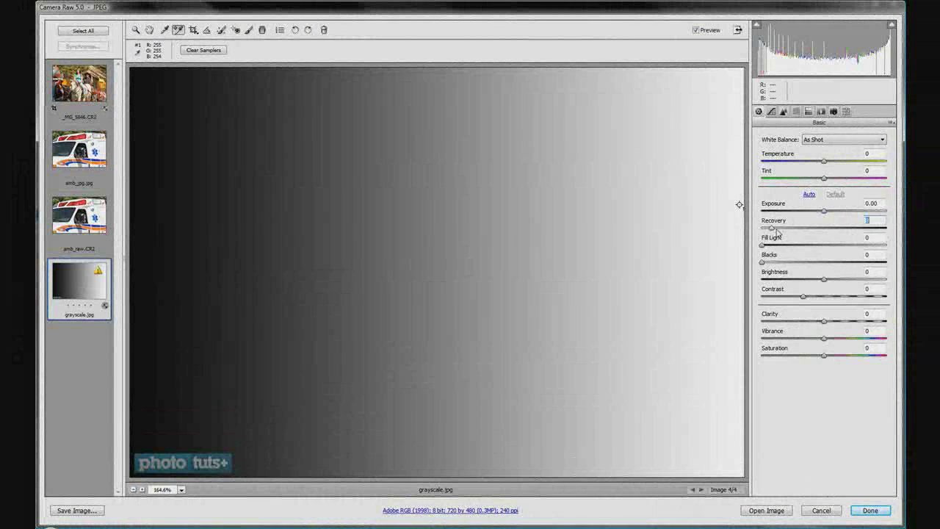
drag(777, 232, 888, 236)
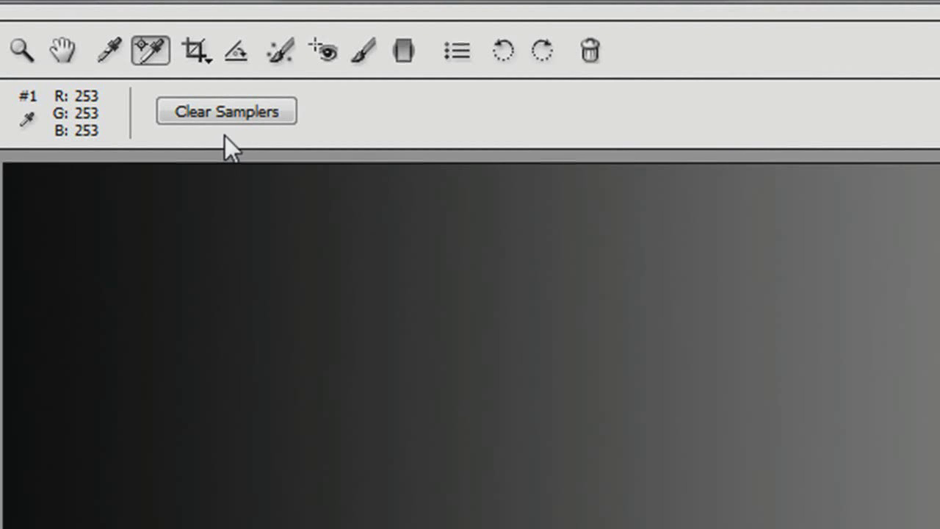
click(251, 112)
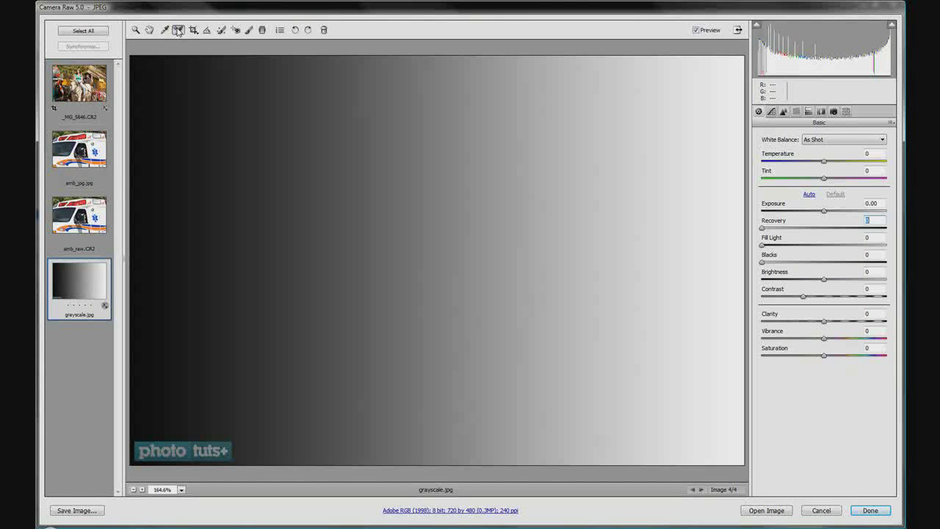
- With the Hand tool active, raise Fill Light and Blacks on the gradient to about 43
click(149, 29)
key(Tab)
drag(765, 247, 871, 246)
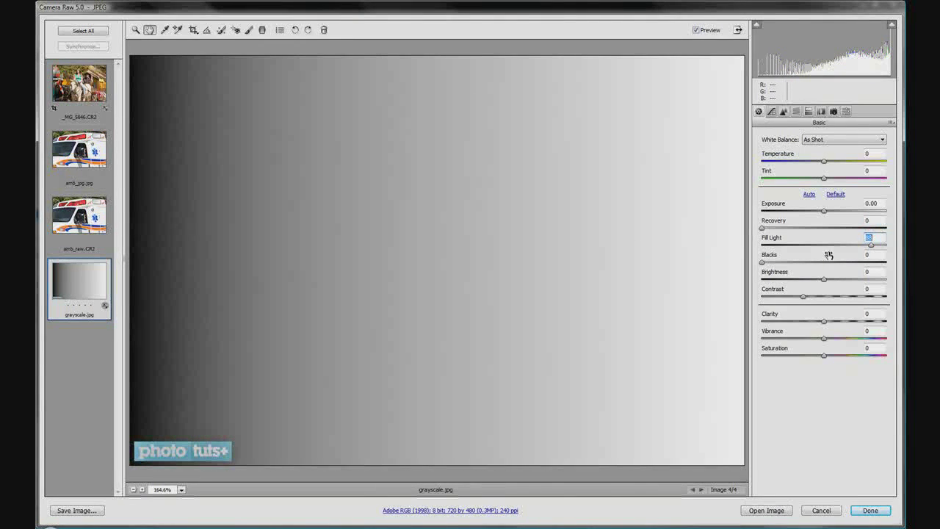
drag(870, 246, 800, 252)
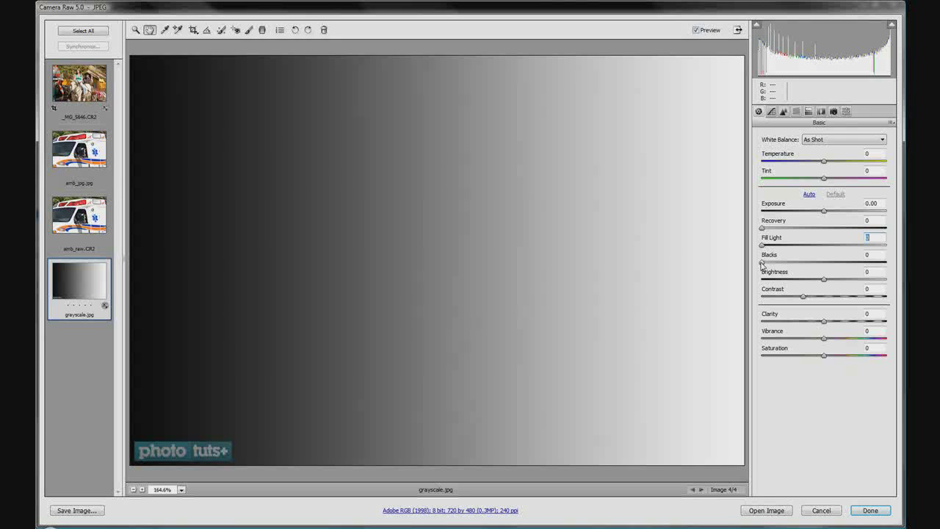
drag(762, 264, 816, 266)
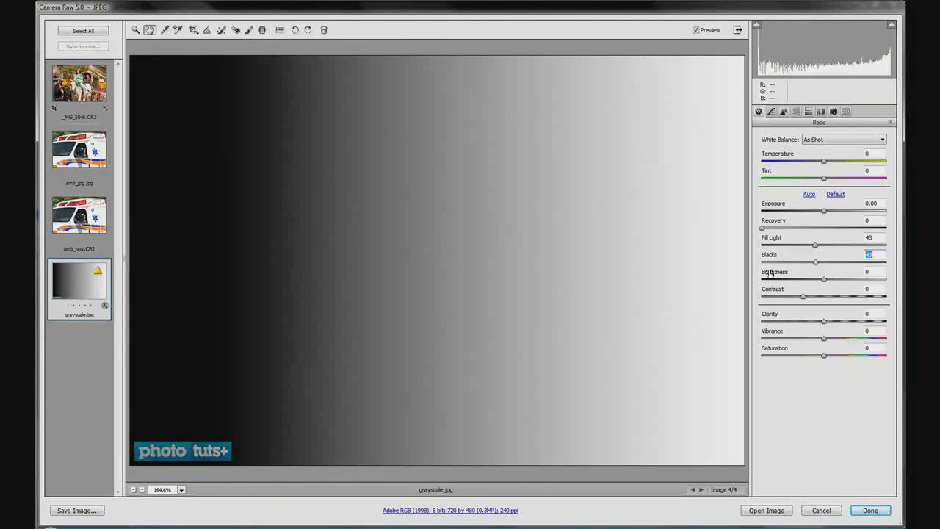
- Reset Fill Light and Blacks to 0, raise Brightness to +150, then reset Brightness to 0
double_click(815, 246)
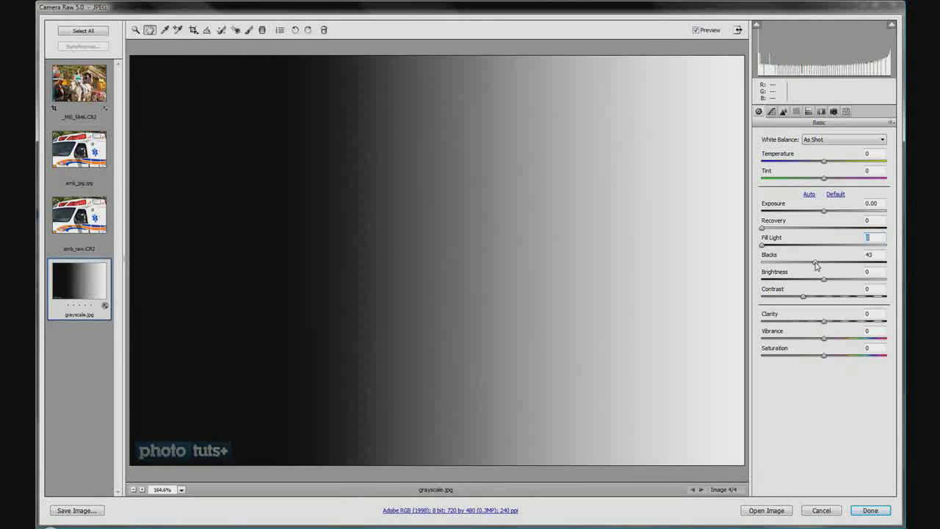
double_click(815, 262)
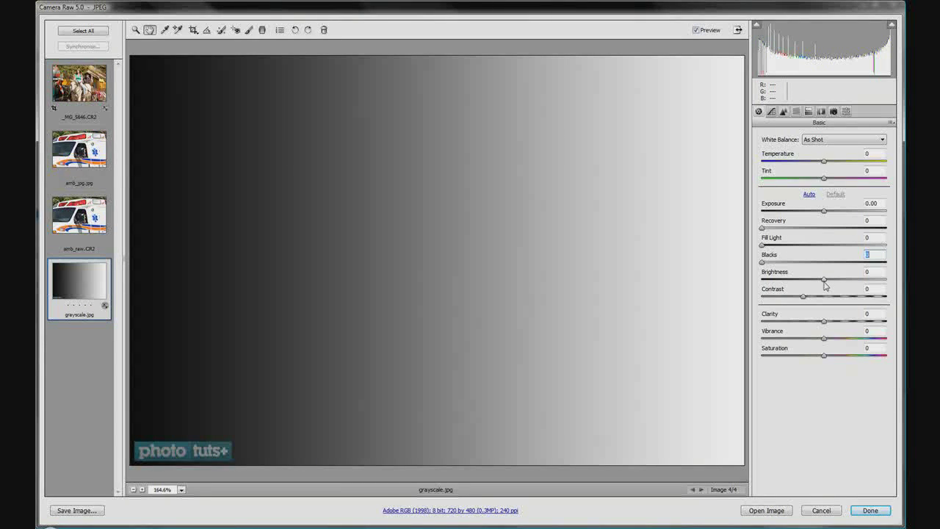
drag(825, 284, 889, 285)
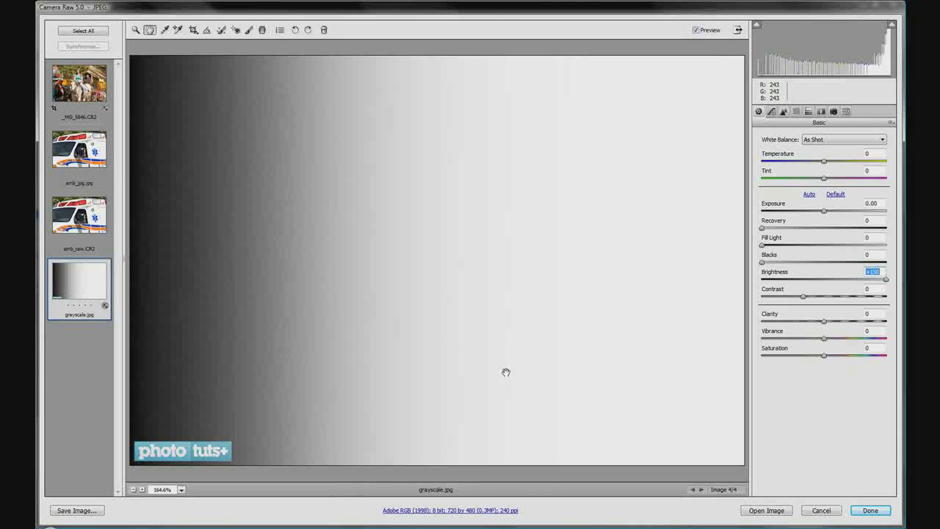
double_click(886, 280)
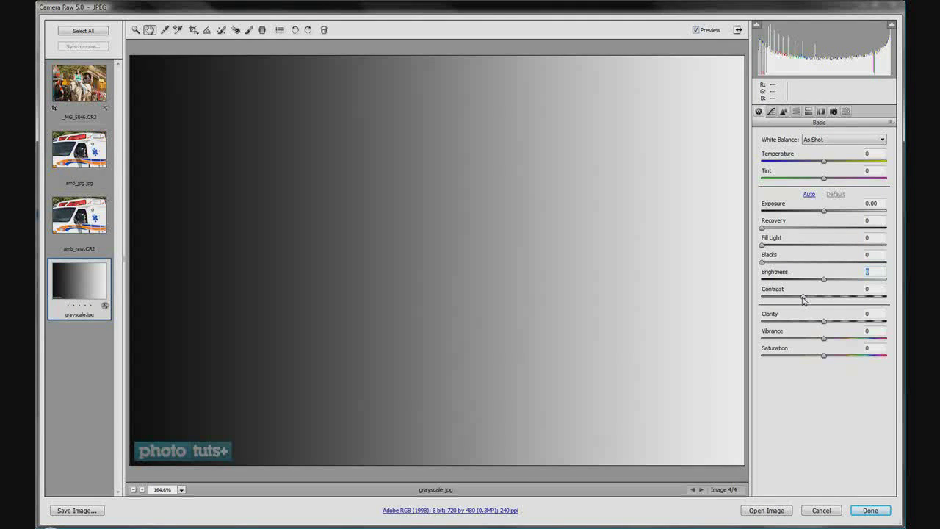
- Raise Contrast, lower it to about +44, reset it to 0, and open amb_raw.CR2
drag(803, 298, 888, 298)
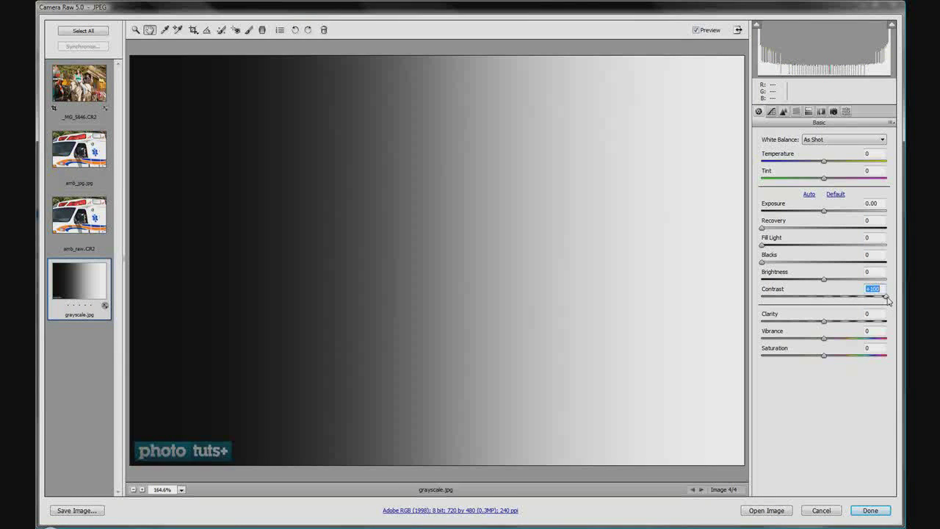
drag(884, 298, 841, 297)
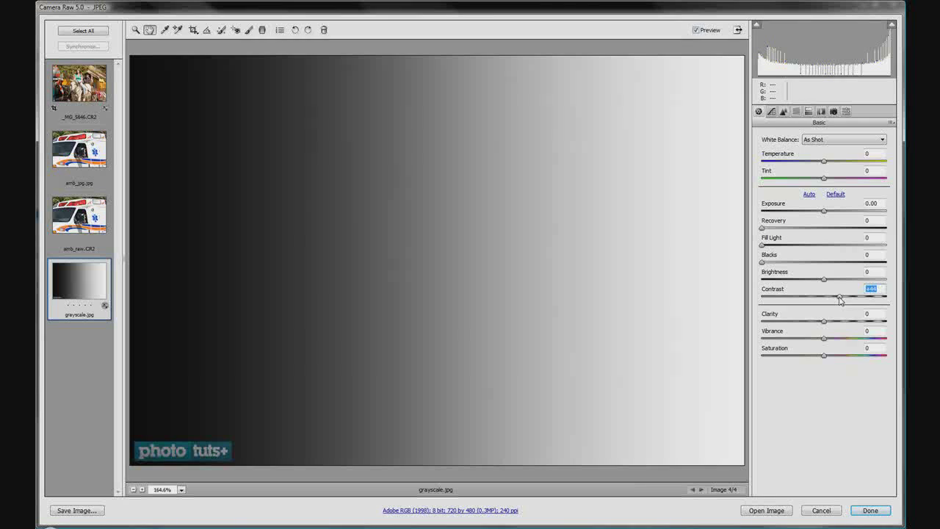
double_click(841, 297)
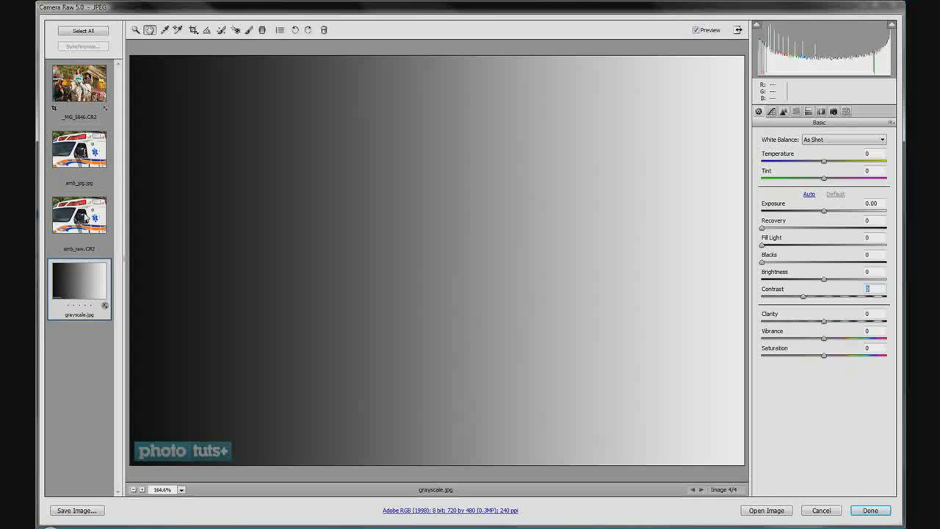
click(94, 226)
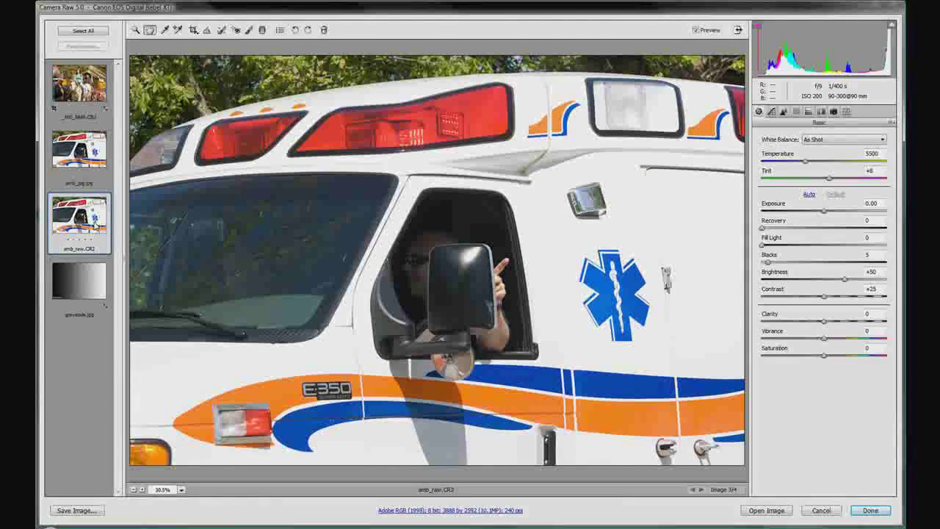
- Show clipped highlights in red and place a colour sampler on the clipped ambulance body
click(892, 26)
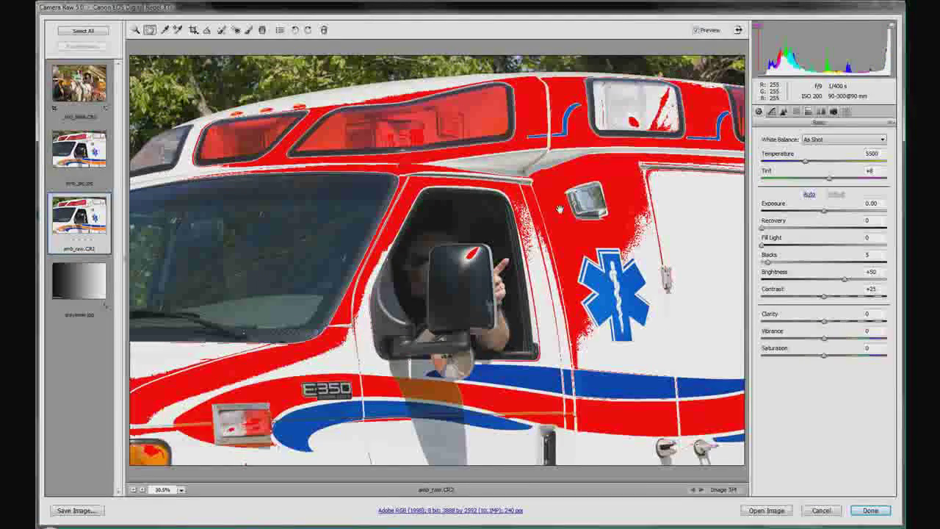
click(177, 30)
click(554, 205)
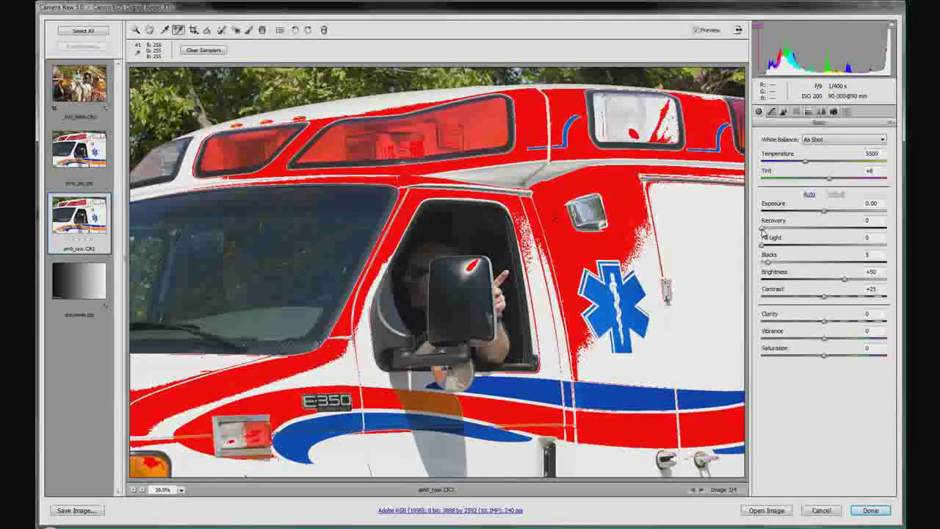
- Raise Recovery to pull back the highlights, ease it to about 40, then move to amb_jpg.jpg
drag(763, 229, 888, 237)
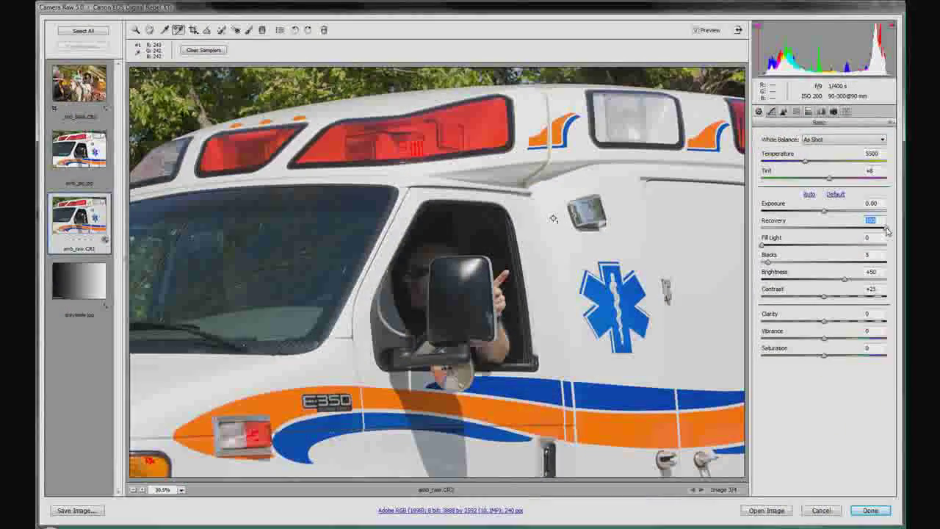
mouse_move(887, 230)
mouse_down()
mouse_move(761, 234)
mouse_move(894, 233)
mouse_up()
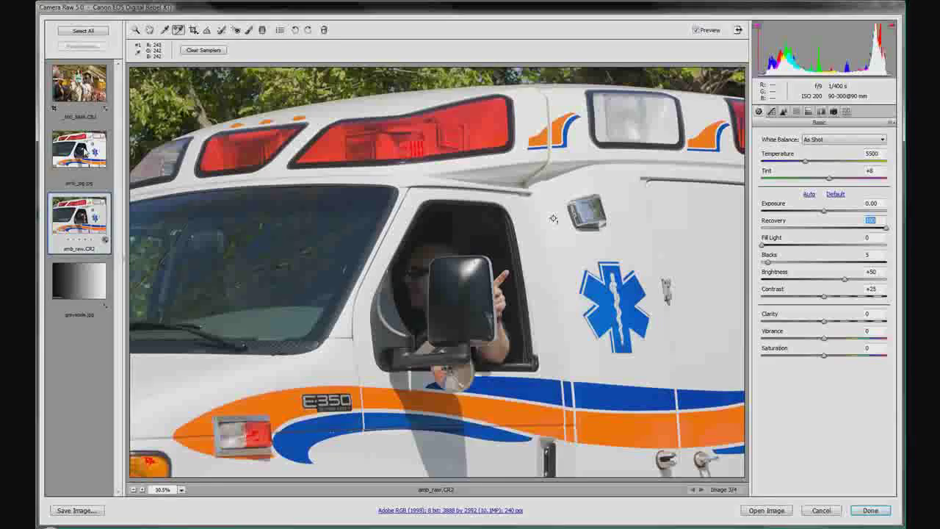
key(Up)
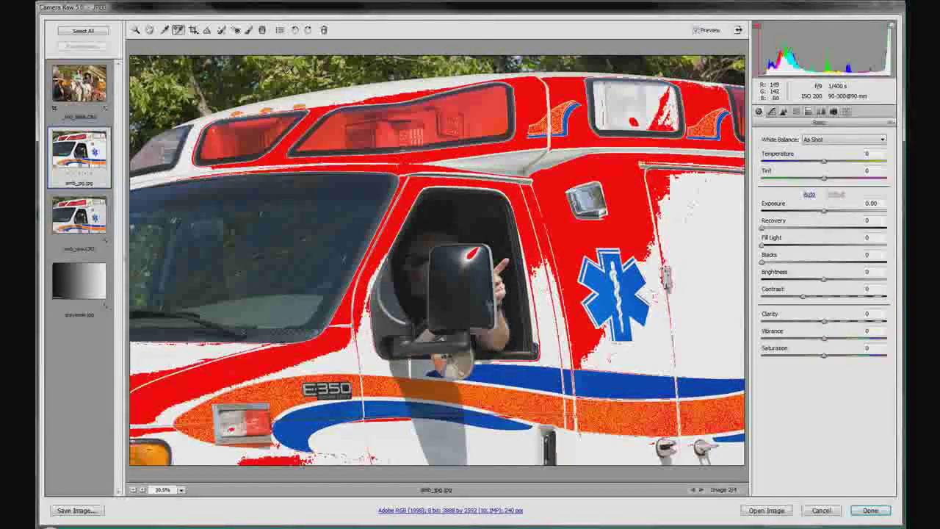
- Raise Recovery on amb_jpg.jpg to clear clipping, then open the _MG_5846.CR2 horse photo
click(763, 229)
drag(762, 229, 892, 239)
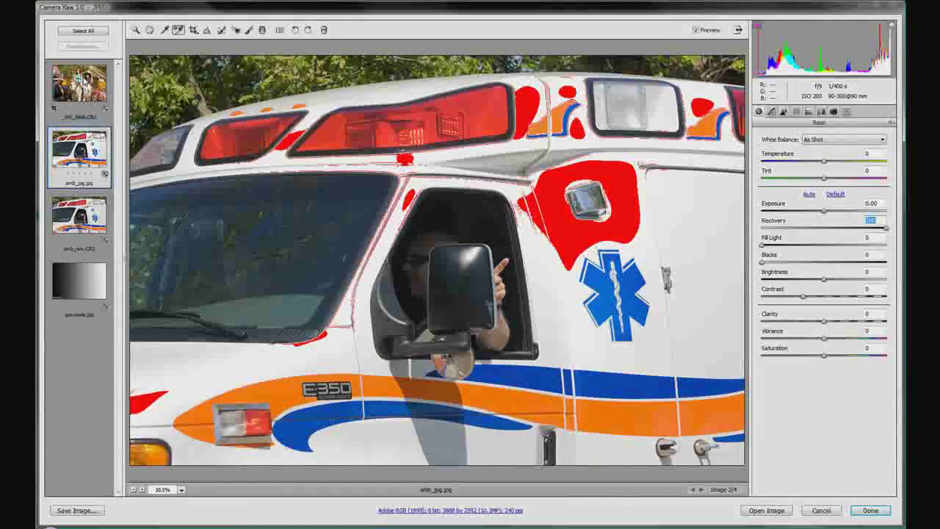
click(79, 83)
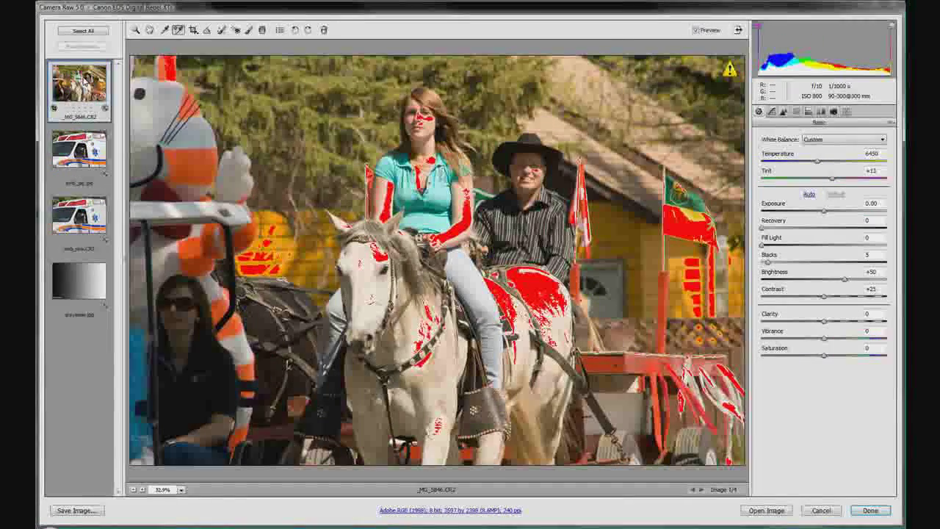
- Turn the red clipping overlay back on and sample the horse's blanket (R 255, G 255, B 249)
click(891, 25)
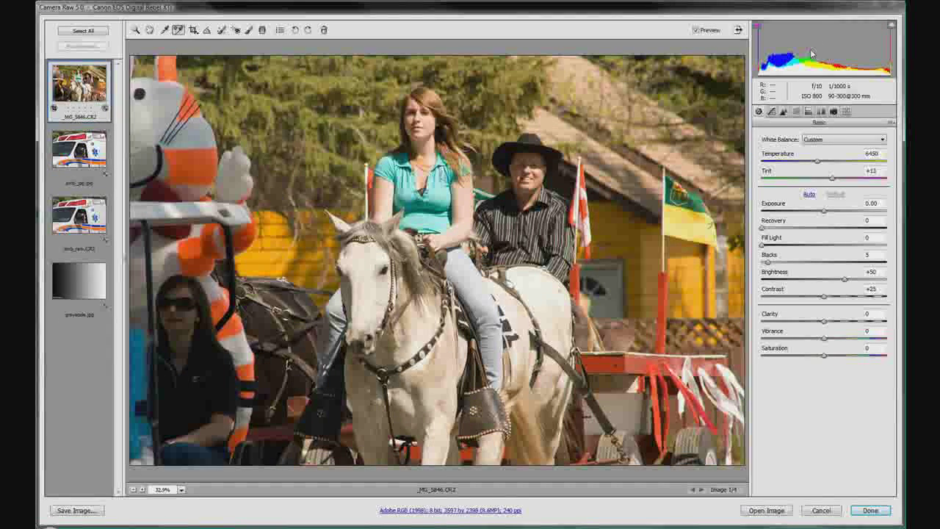
click(892, 27)
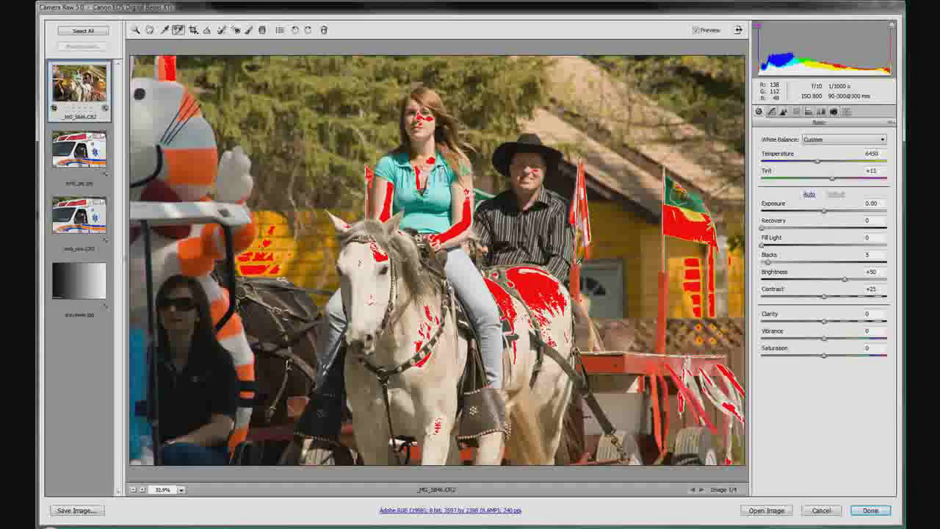
click(537, 277)
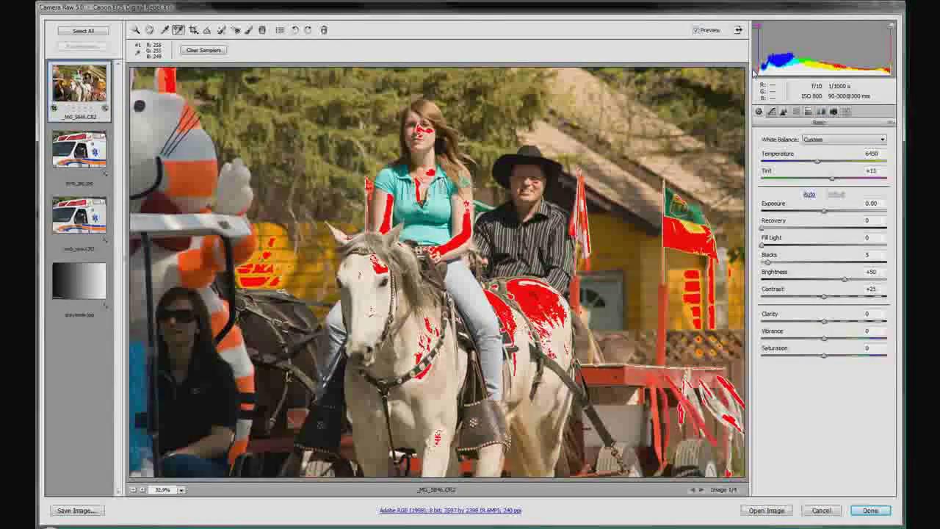
- Turn off the clipping overlay and lower Exposure to about -0.70
click(891, 28)
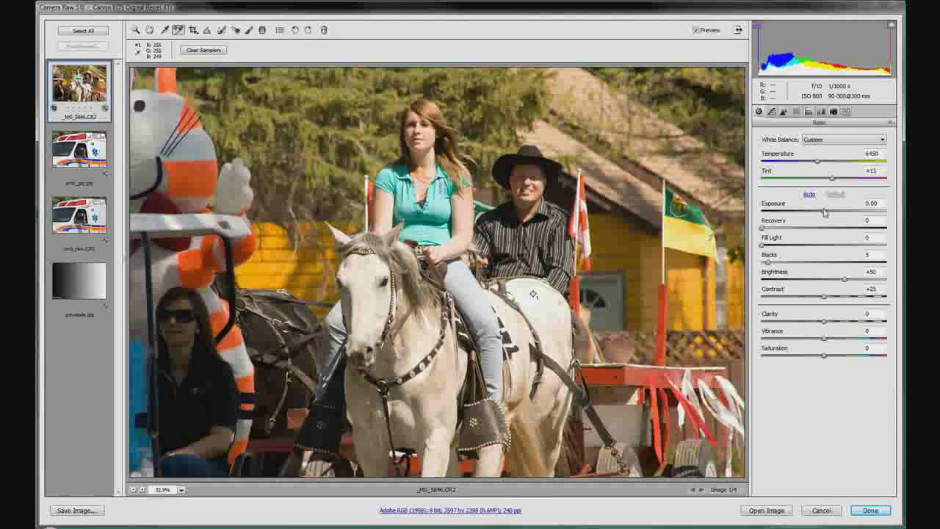
drag(824, 212, 813, 214)
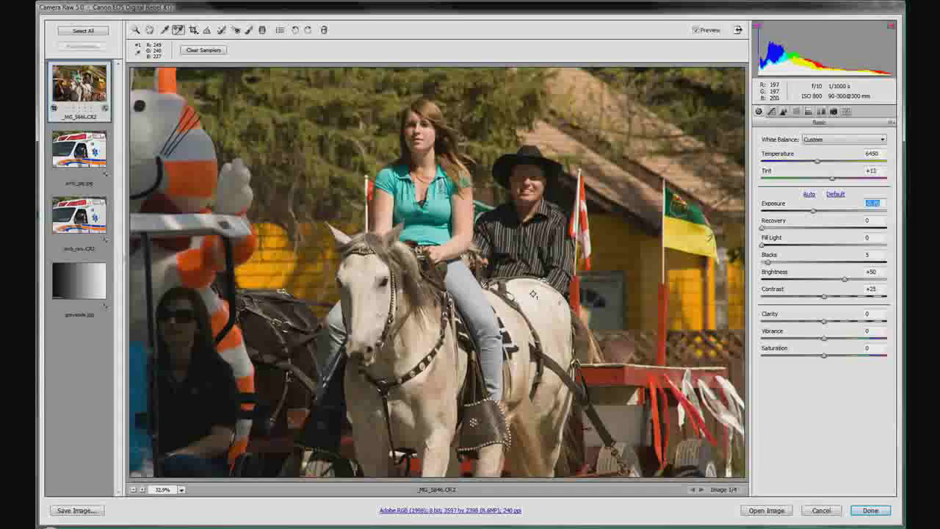
- Reset Exposure and Recovery, then set Exposure to -0.60 and Recovery to 60
double_click(814, 212)
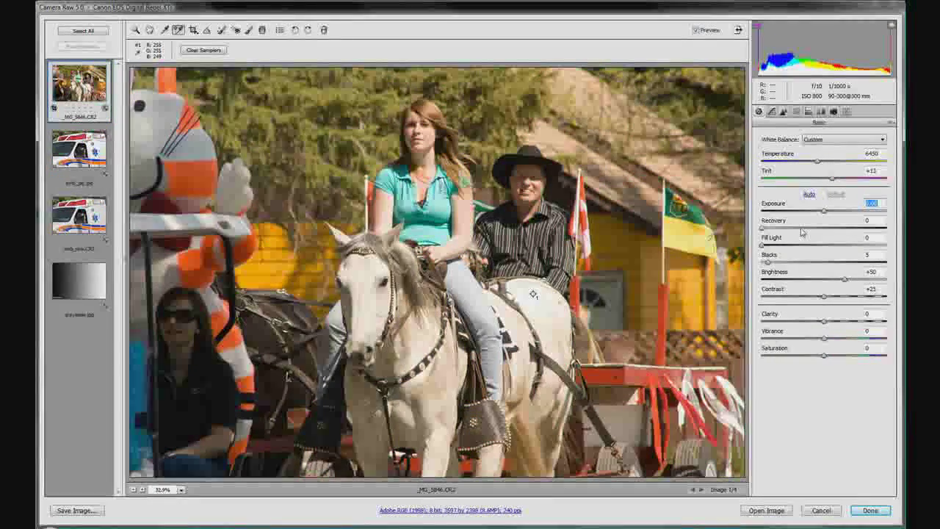
key(Tab)
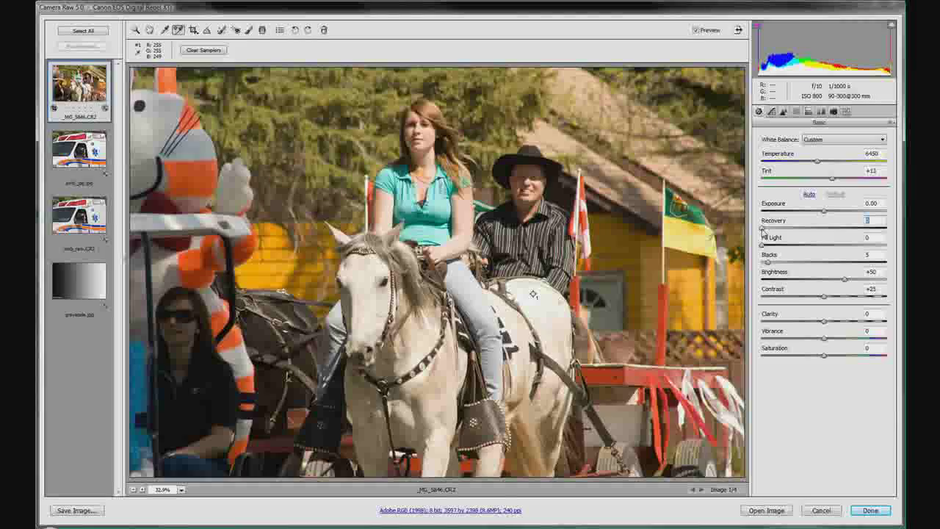
drag(766, 230, 875, 233)
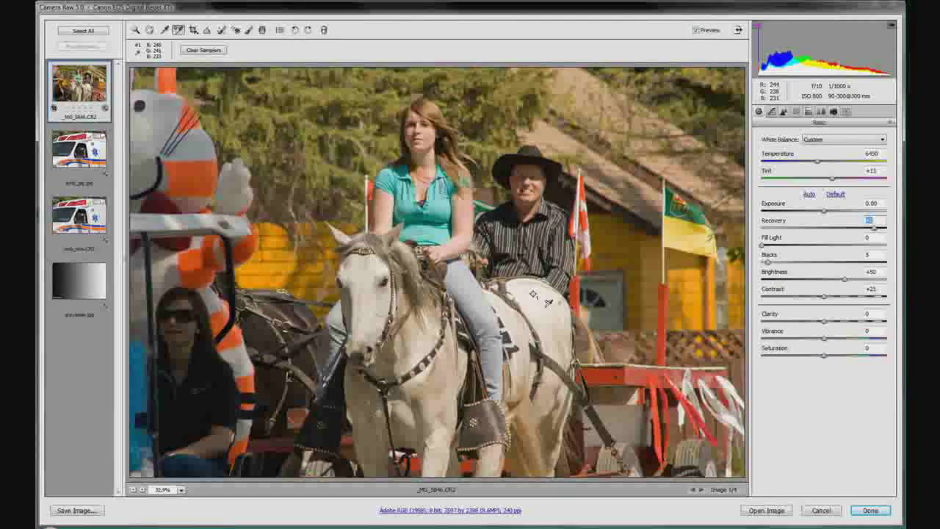
double_click(875, 228)
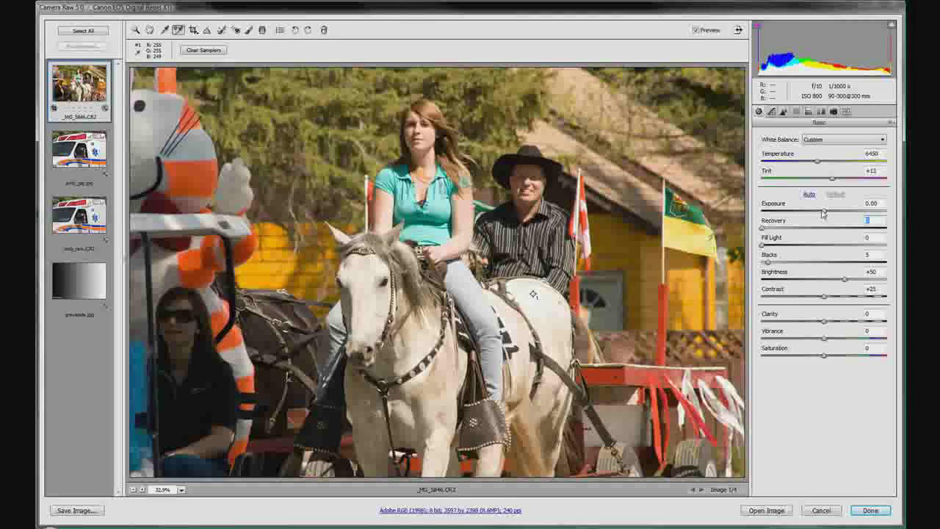
drag(823, 212, 814, 219)
drag(763, 237, 842, 237)
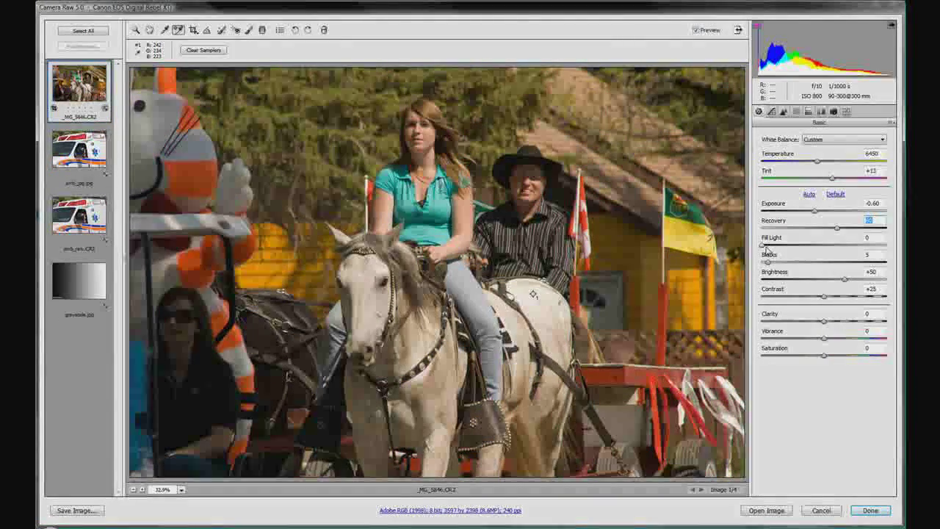
- Set Fill Light to 26 and raise Blacks from 5 to 15
key(Tab)
drag(762, 247, 888, 249)
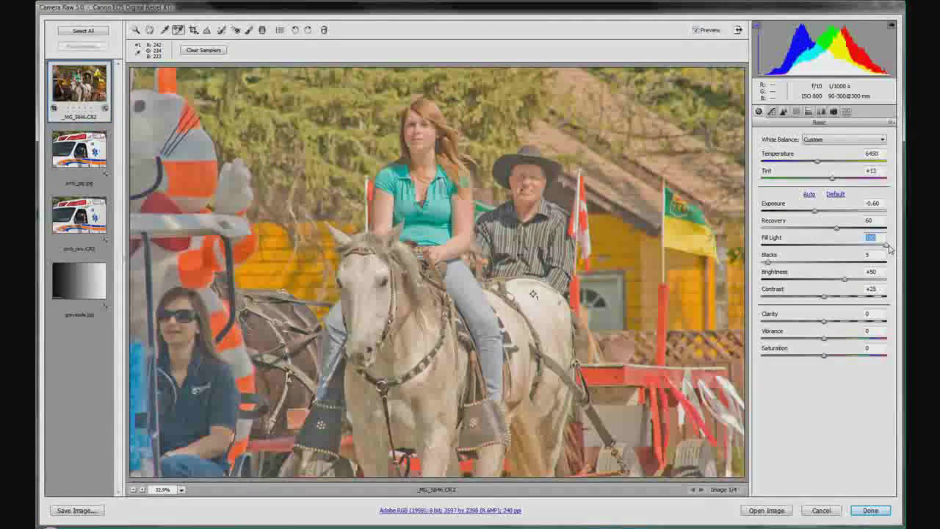
mouse_move(888, 248)
mouse_down()
mouse_move(858, 252)
mouse_move(886, 248)
mouse_up()
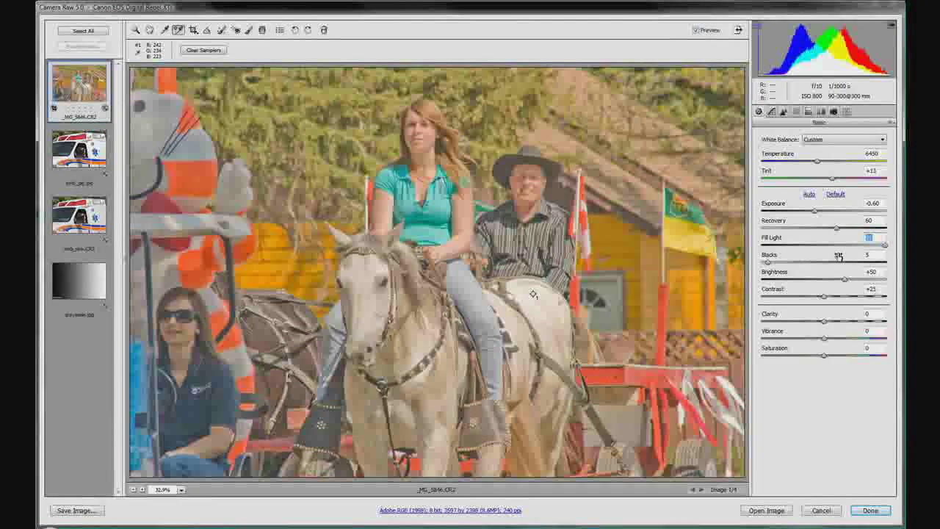
drag(885, 249, 795, 252)
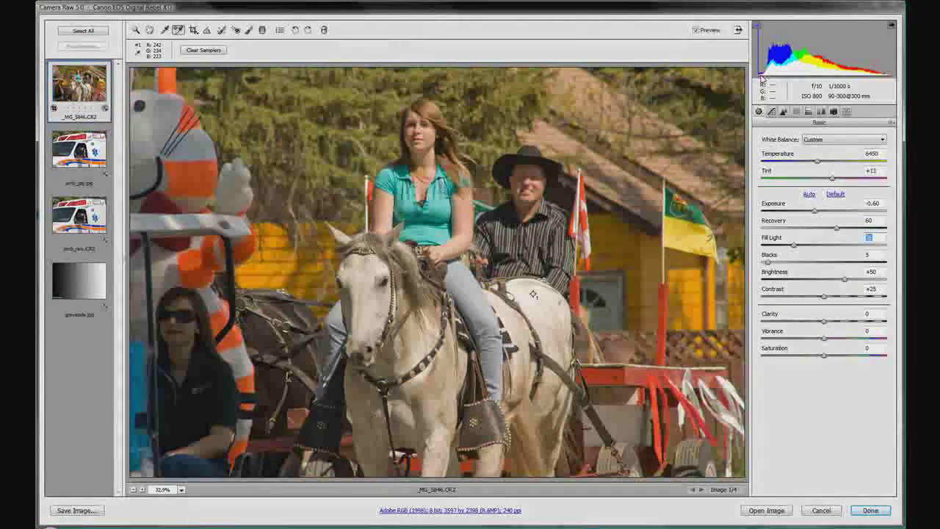
drag(768, 263, 785, 272)
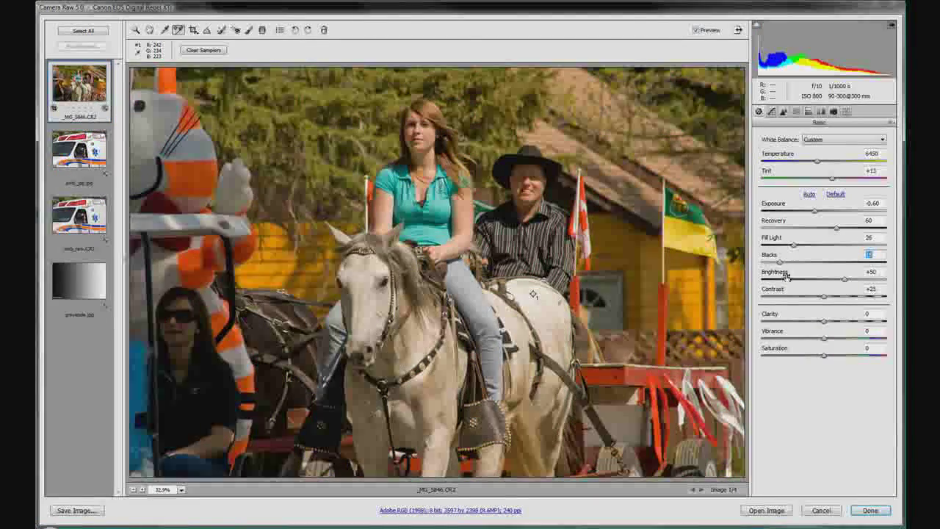
- Set Brightness to +70 and Contrast to +34 on the horse parade photo
click(845, 282)
drag(859, 285, 860, 285)
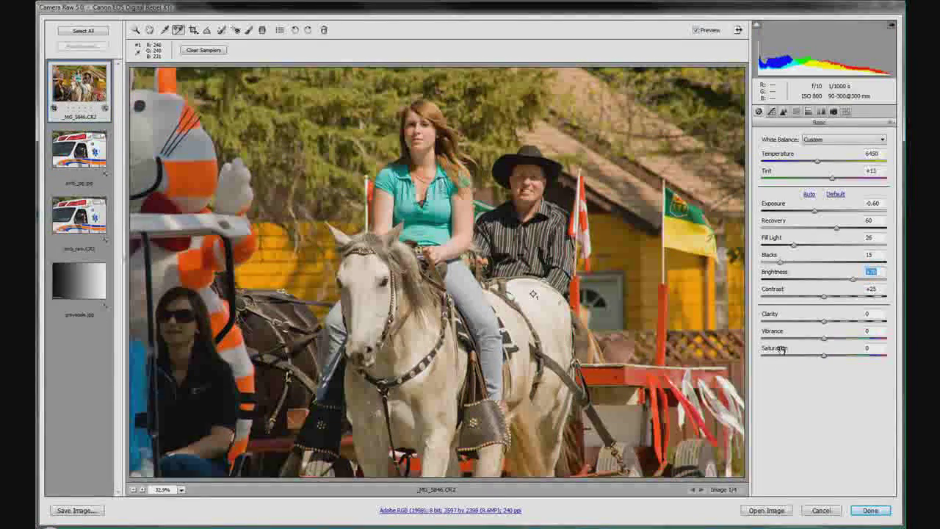
drag(824, 298, 872, 302)
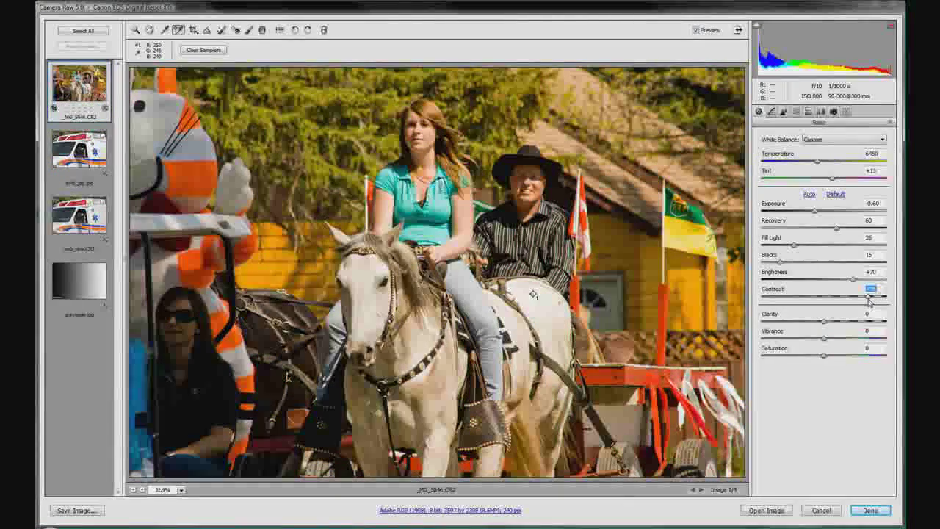
drag(869, 301, 833, 302)
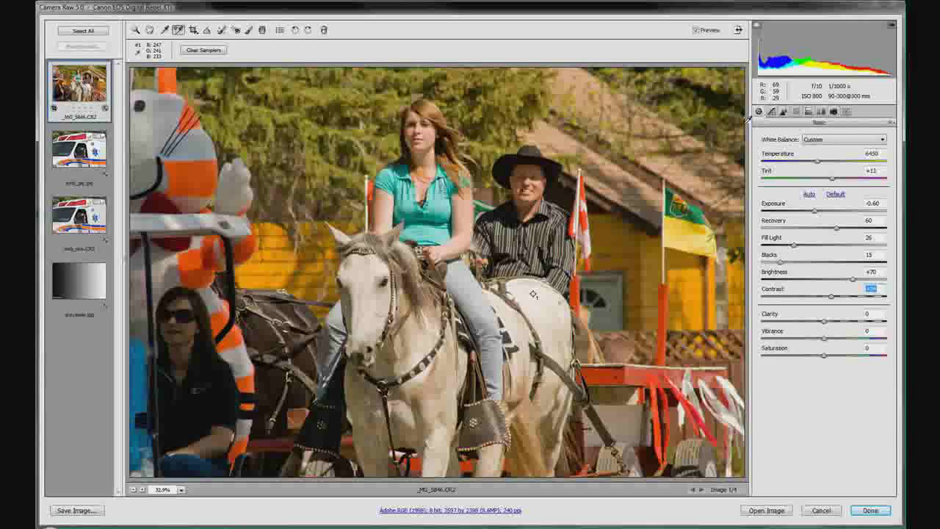
click(696, 31)
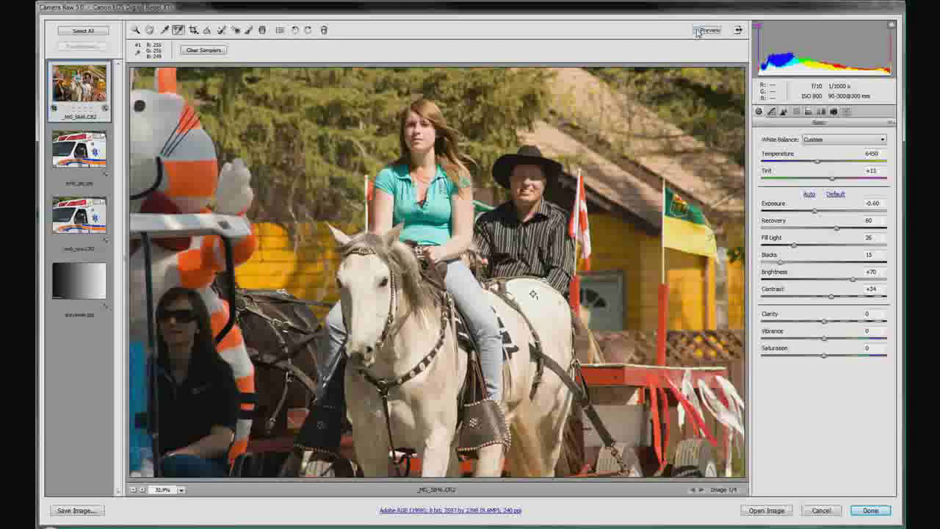
click(696, 31)
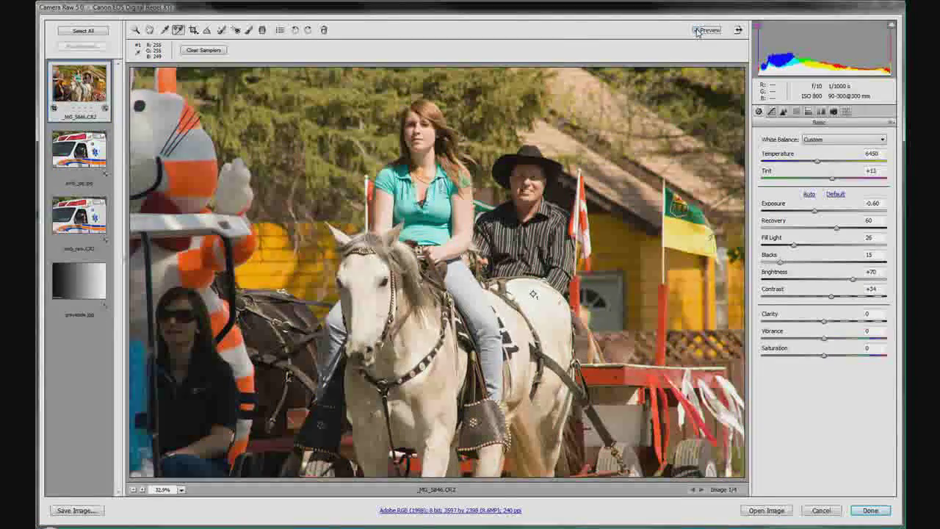
click(697, 32)
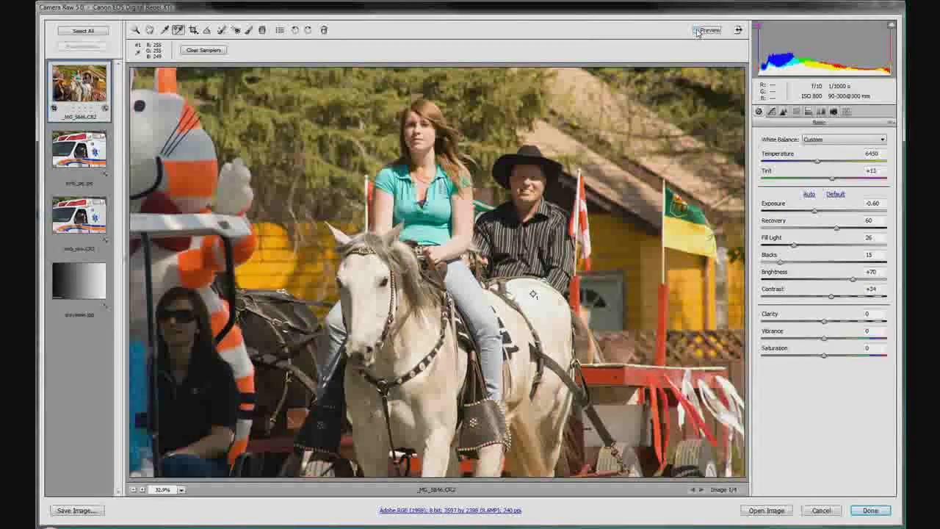
click(697, 32)
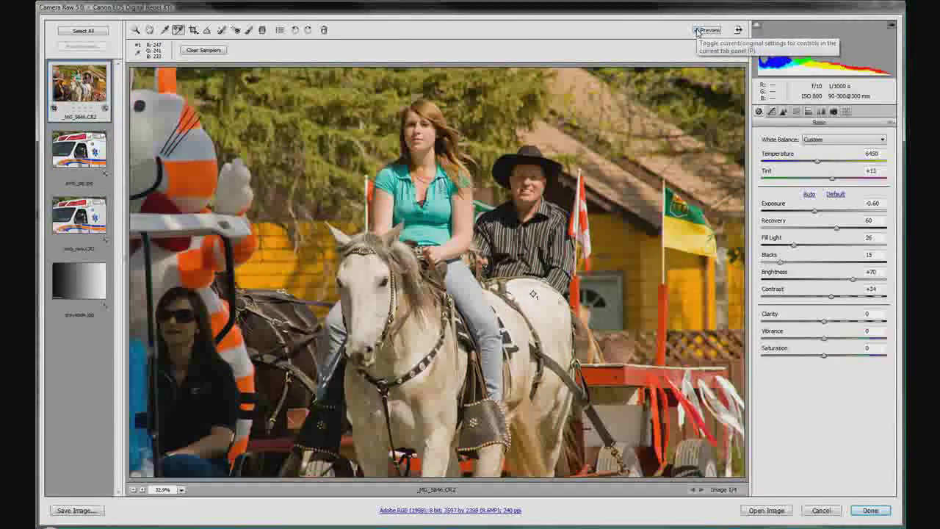
click(697, 31)
click(697, 31)
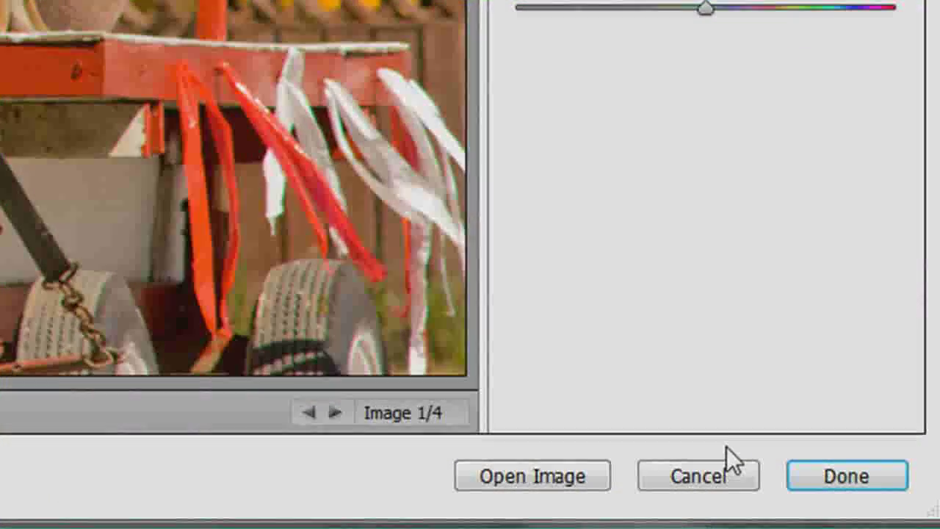
- Reset all adjustments to defaults using the Alt-revealed Reset button and confirm
key(alt)
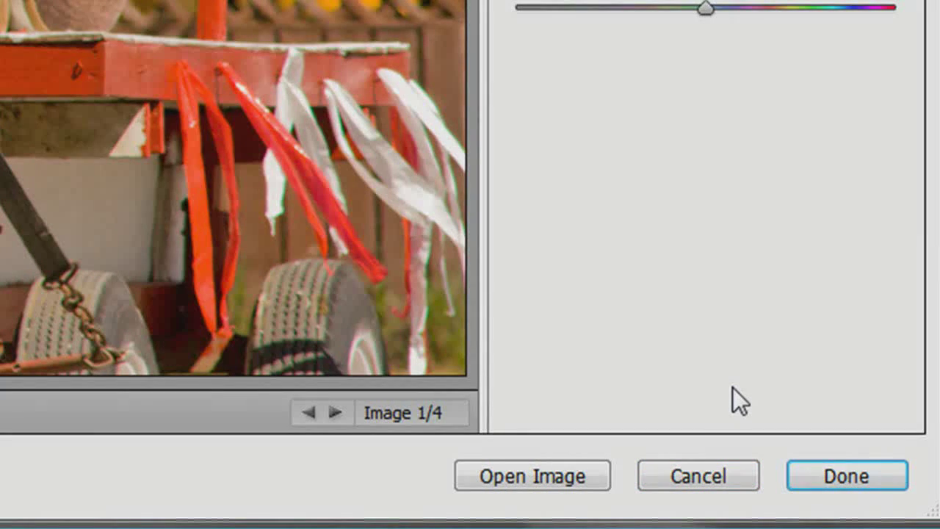
key(alt)
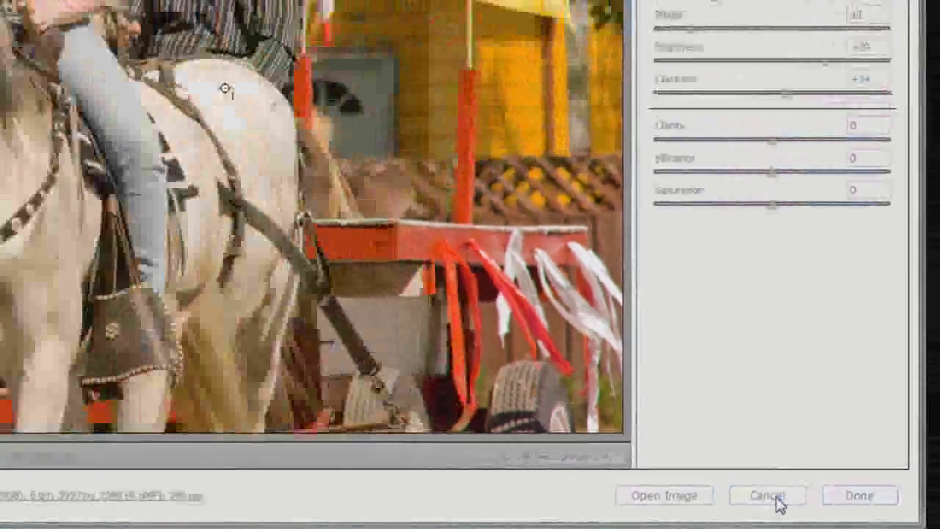
alt+click(712, 478)
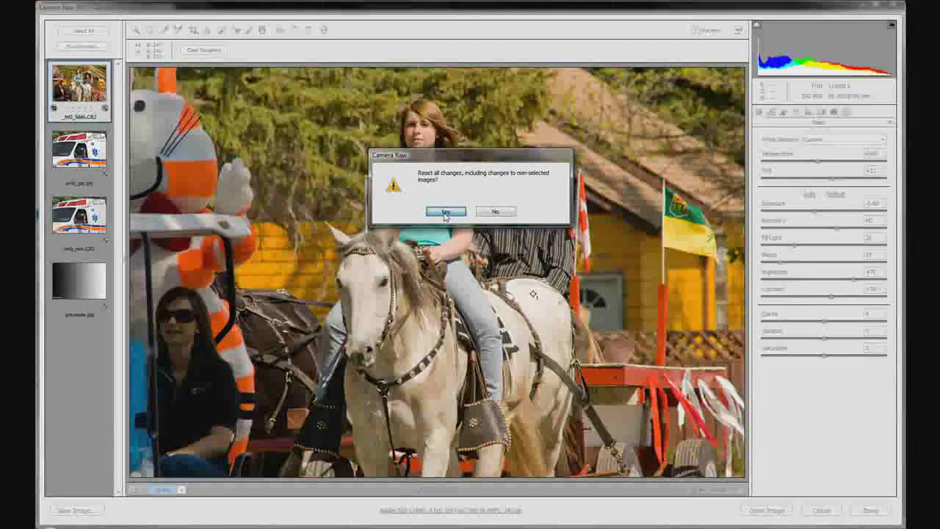
click(445, 212)
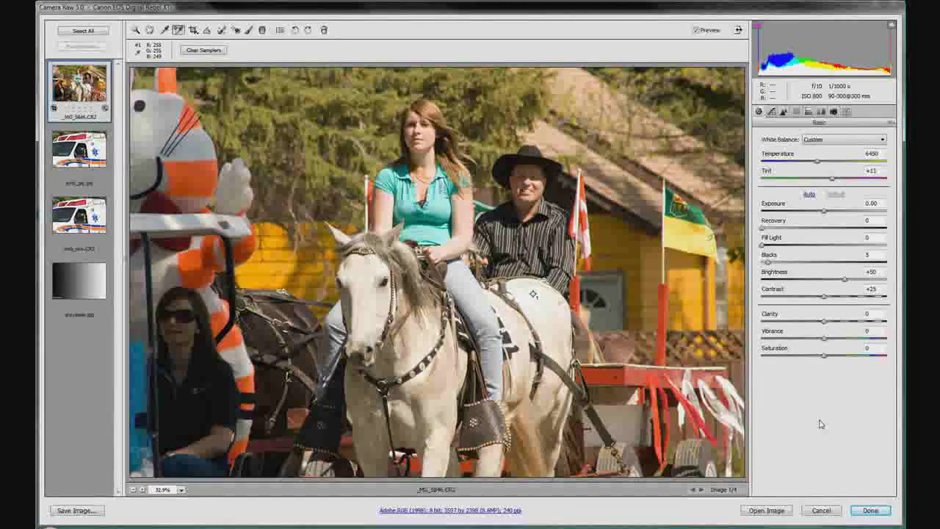